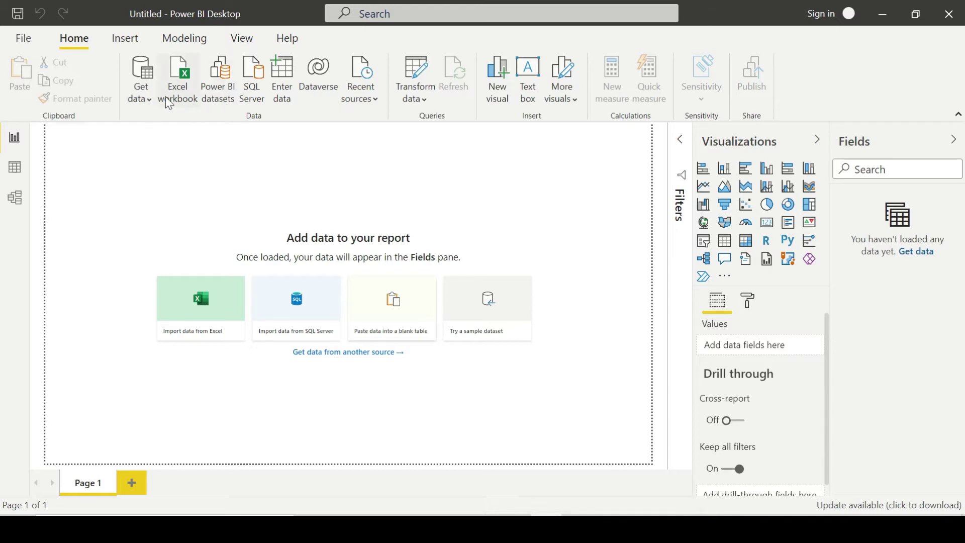
- Open the common data sources list, then dismiss it without choosing a source
left_click(142, 98)
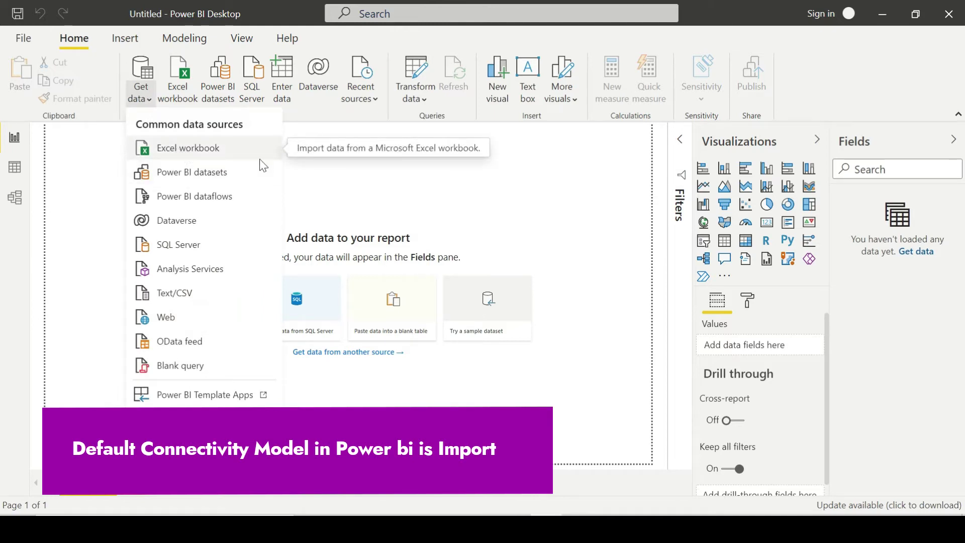
left_click(343, 189)
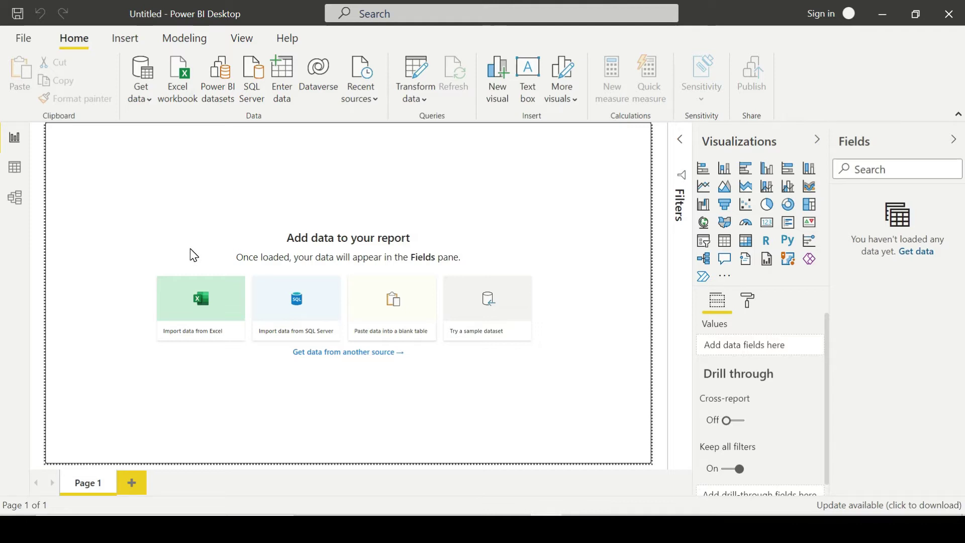
- Start an Excel import and open AdventureWorksDW2012 from the Downloads folder
left_click(217, 308)
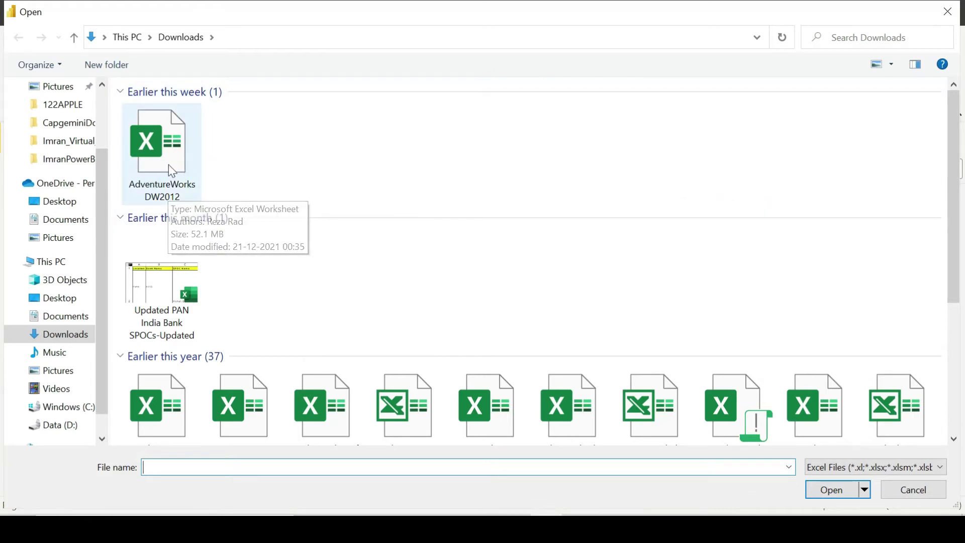
double_click(160, 144)
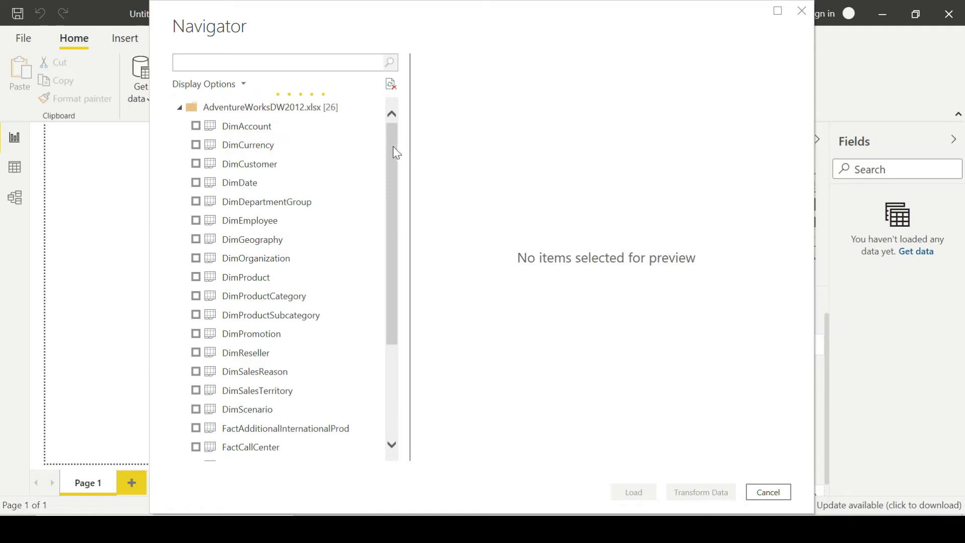
mouse_move(393, 147)
left_mouse_down()
mouse_move(393, 211)
mouse_move(396, 123)
left_mouse_up()
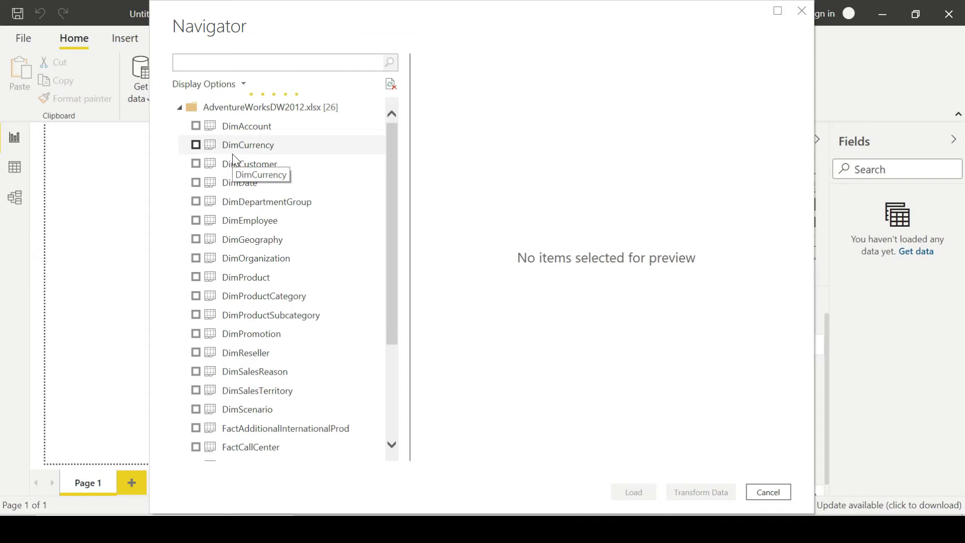
- Tick DimCustomer in the Navigator to preview its customer rows
left_click(196, 165)
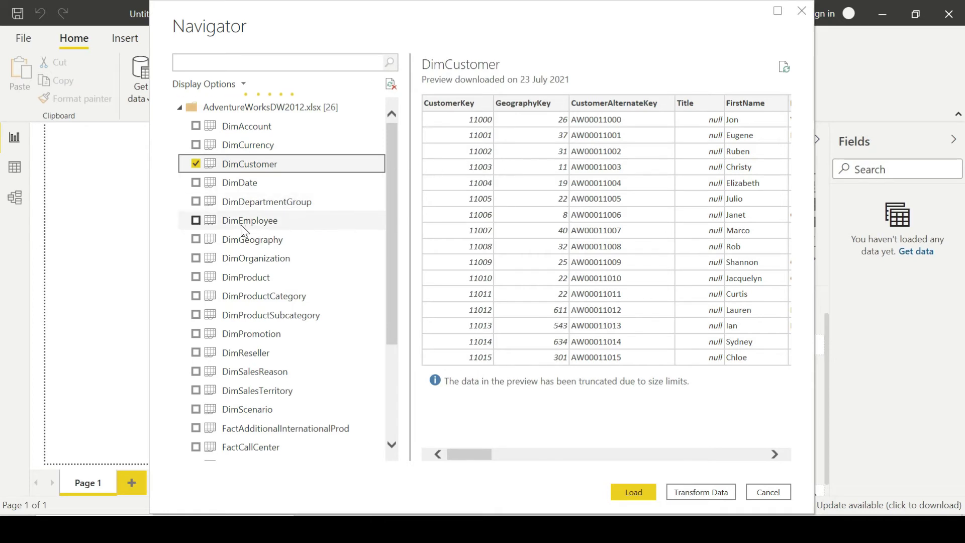
- Tick DimProduct, DimDate and FactInternetSales in the Navigator
left_click(196, 277)
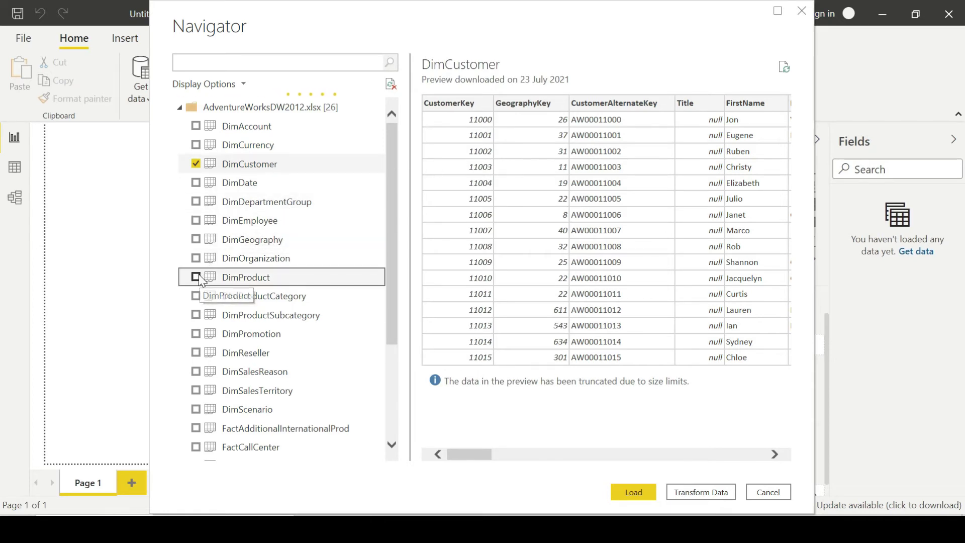
left_click(197, 182)
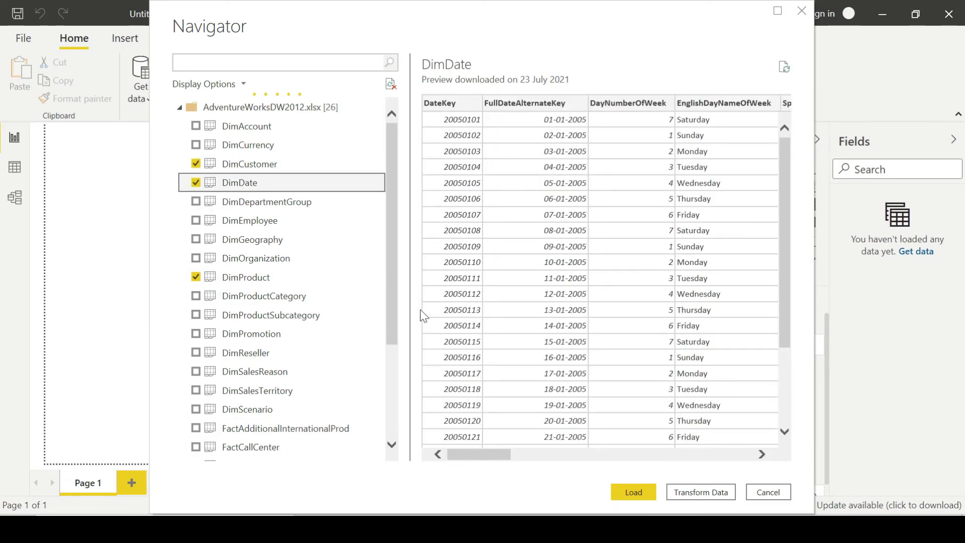
left_click_drag(391, 278, 387, 343)
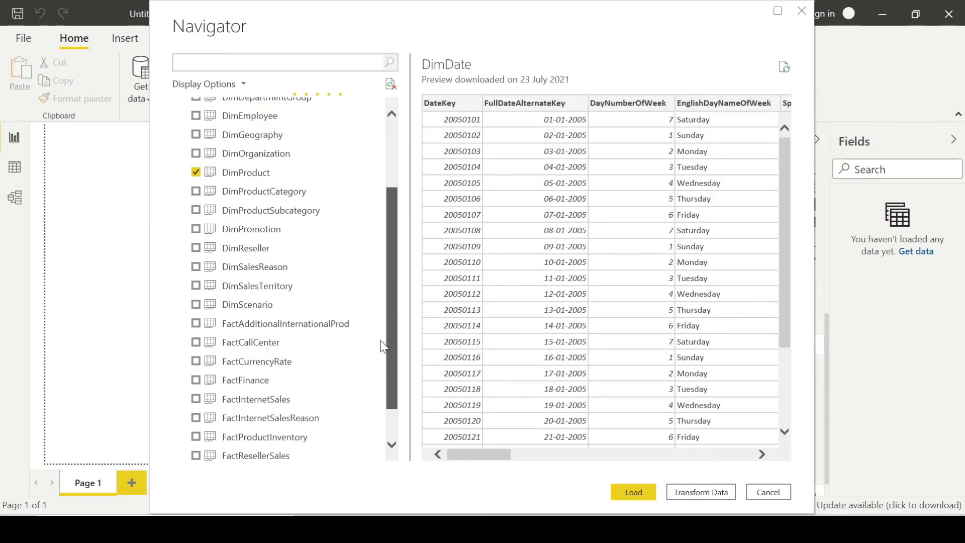
left_click(195, 397)
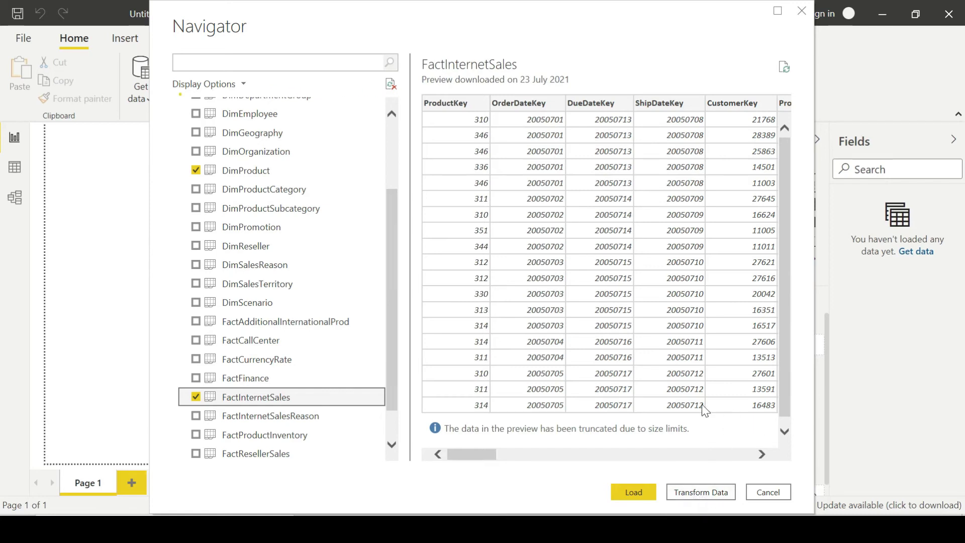
- Load the four tables, browse DimDate, DimProduct and FactInternetSales in Data view, then return to Report view
left_click(632, 493)
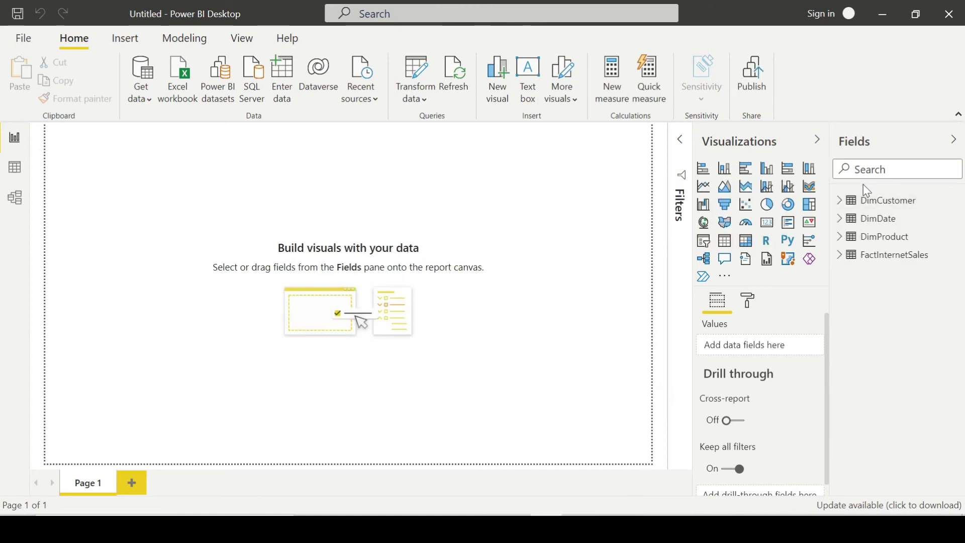
left_click(13, 169)
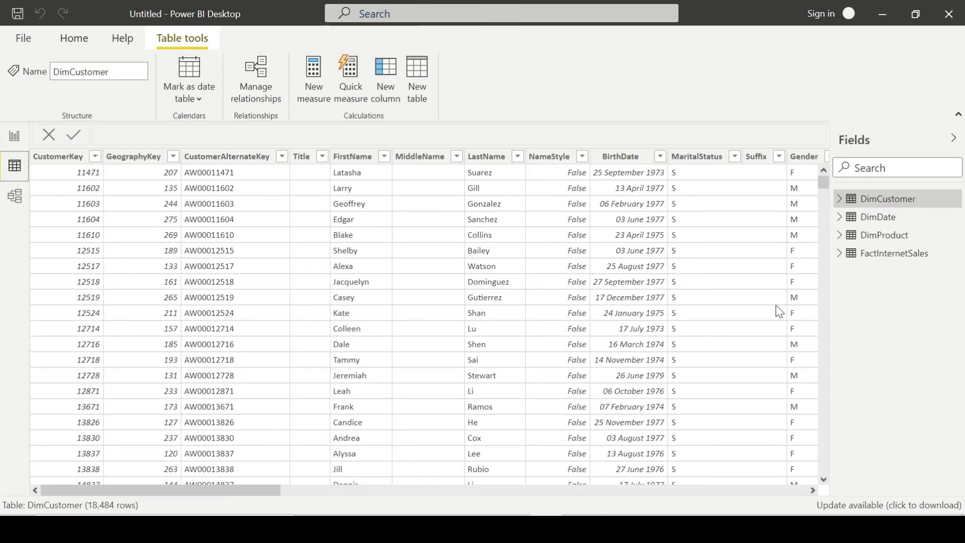
left_click(877, 217)
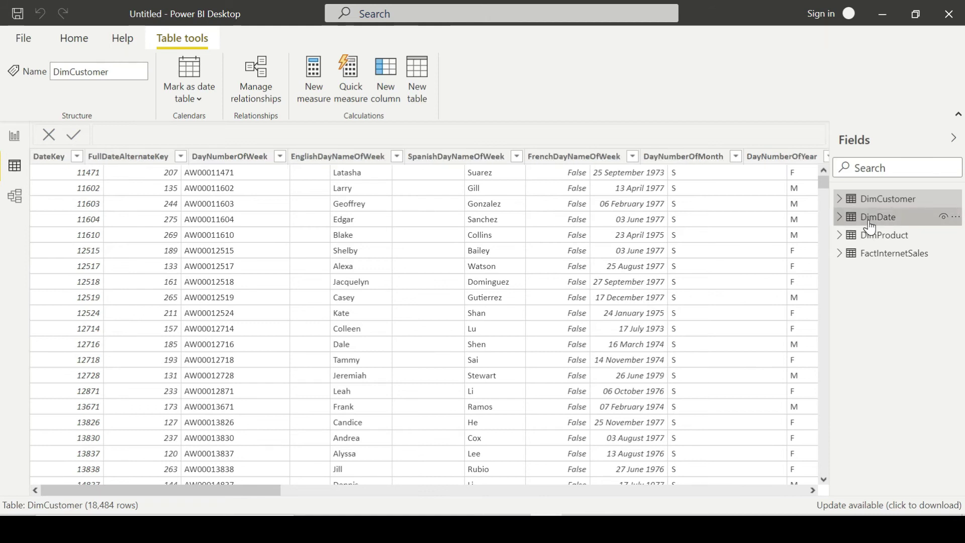
left_click(884, 235)
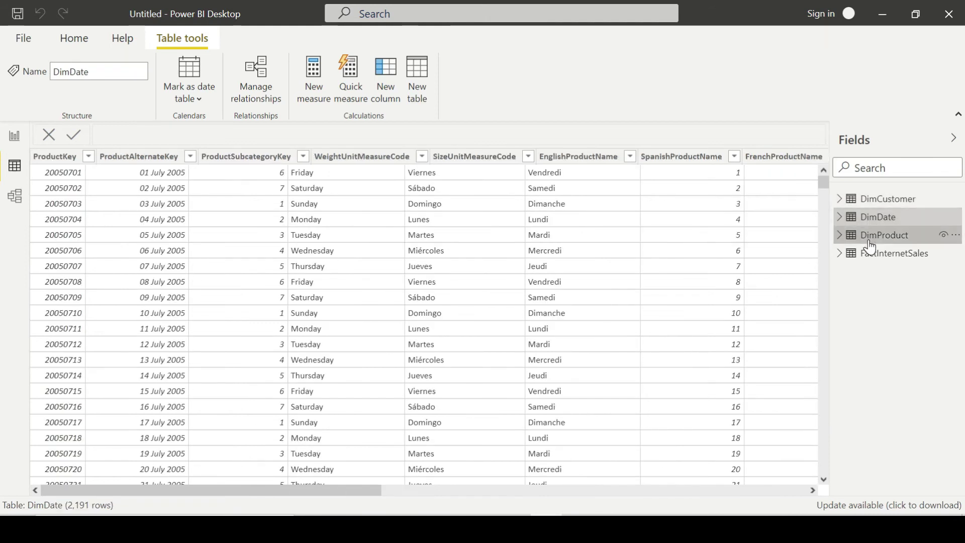
left_click(893, 253)
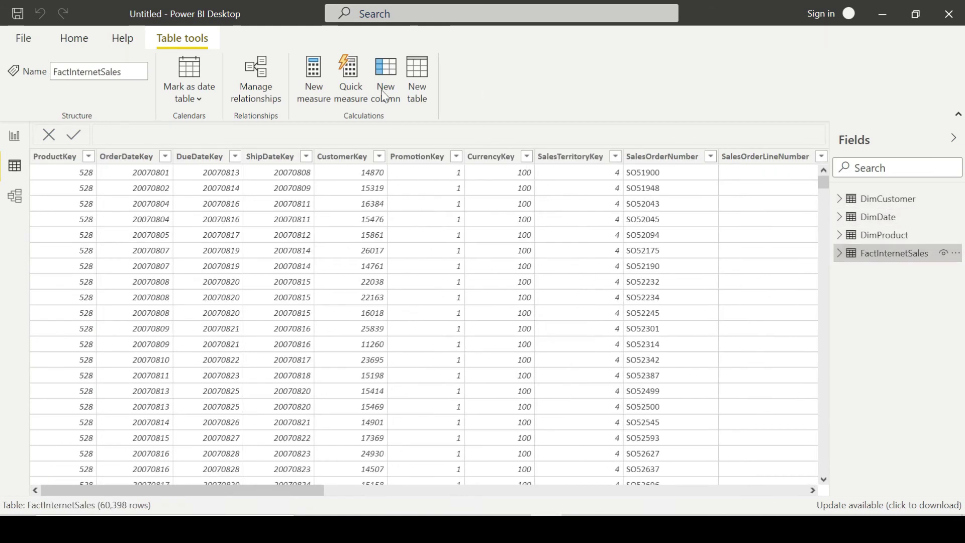
left_click(14, 136)
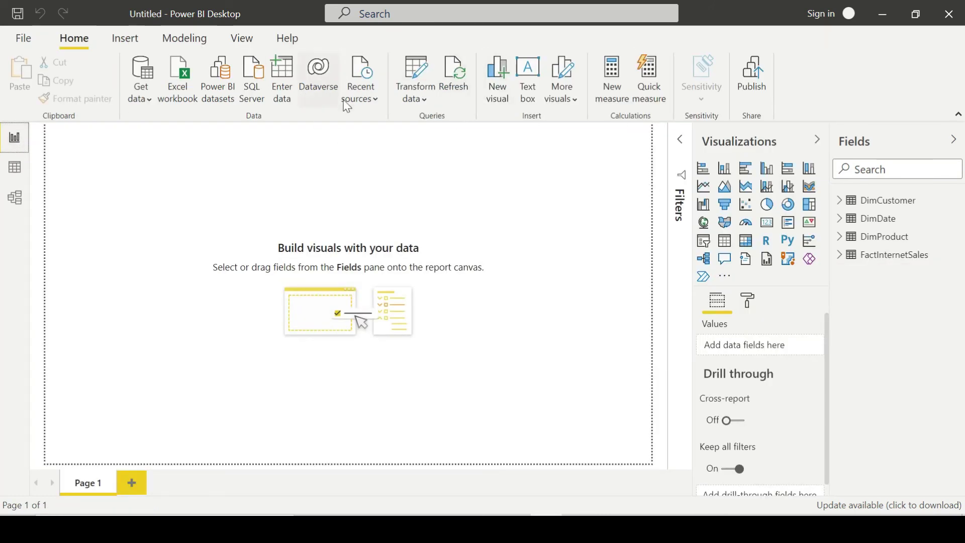
left_click(421, 102)
left_click(429, 149)
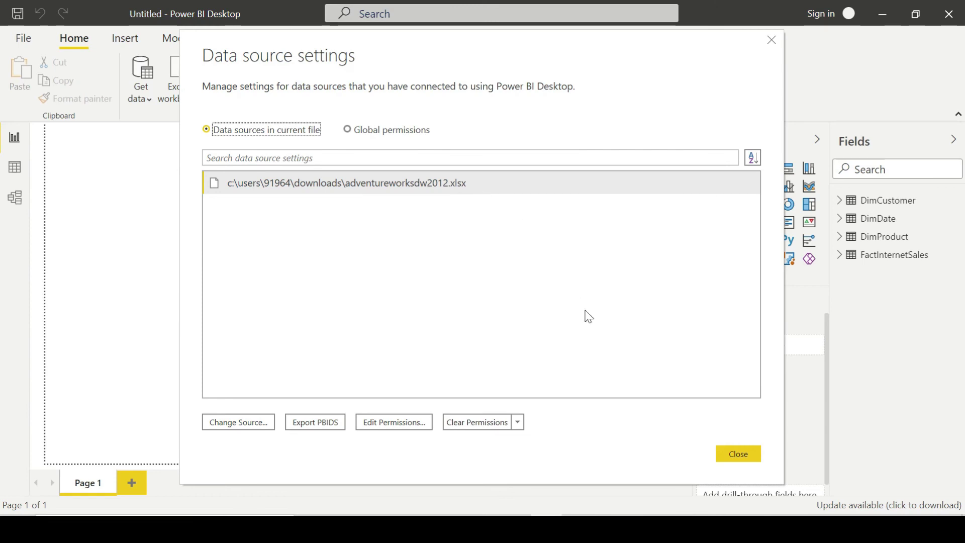
left_click(731, 454)
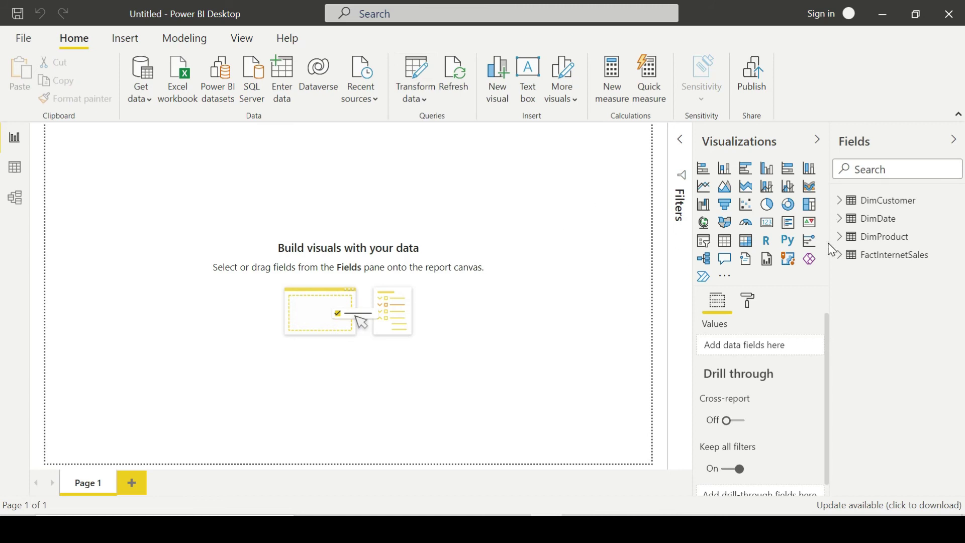
mouse_move(894, 255)
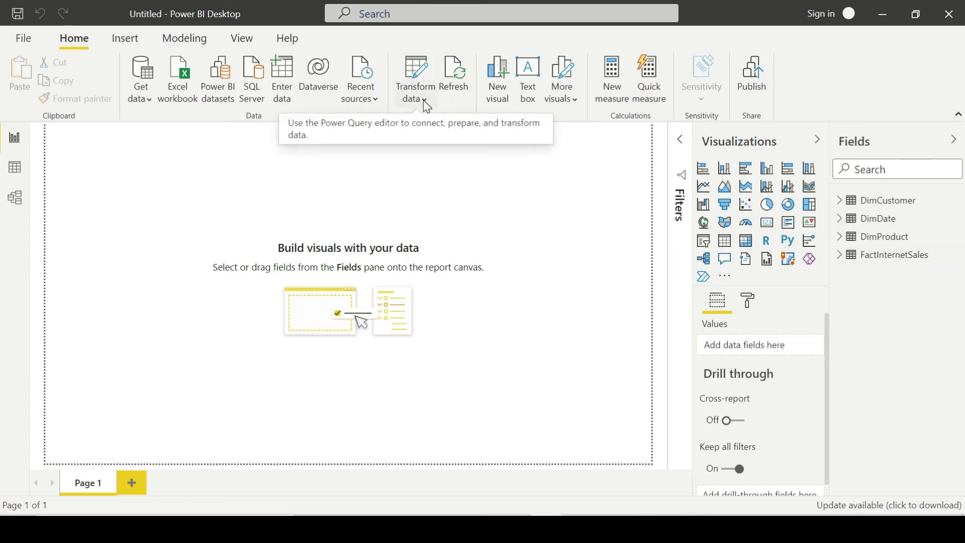
left_click(423, 100)
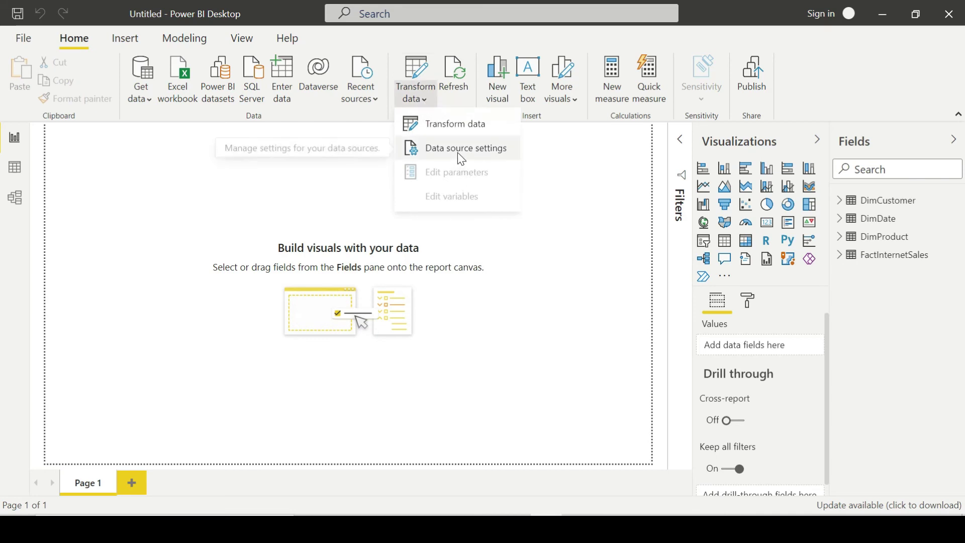
left_click(222, 170)
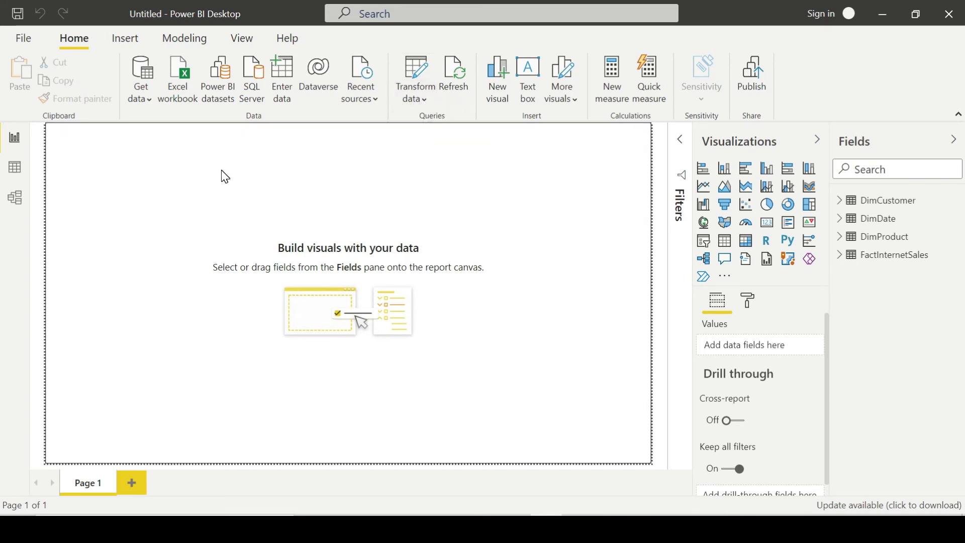